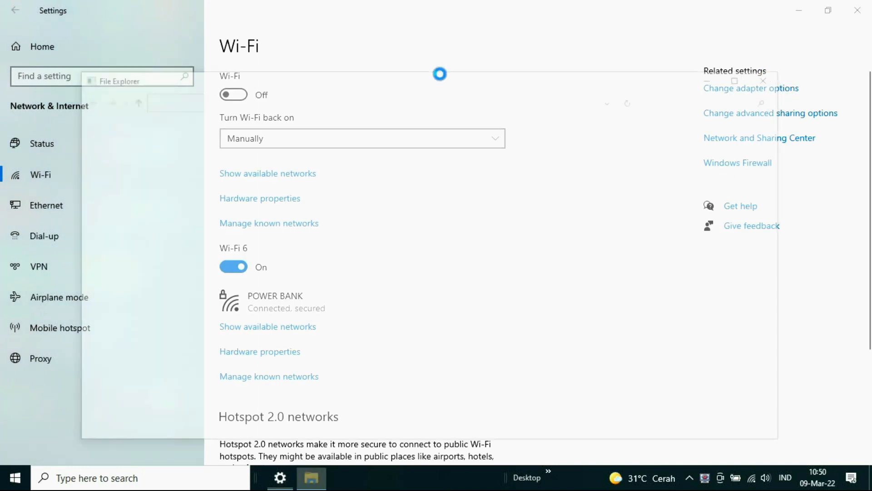
Show the computer's network adapters and launch Google Chrome
left_click(749, 77)
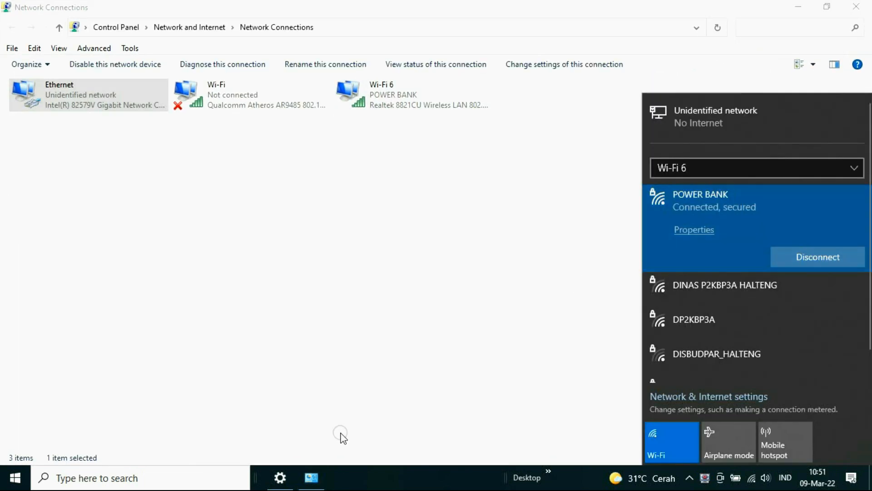
left_click(551, 472)
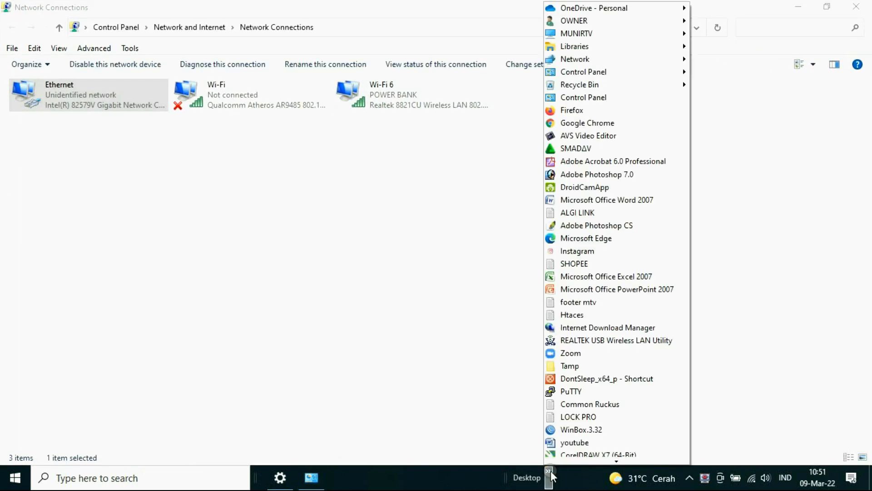
left_click(599, 126)
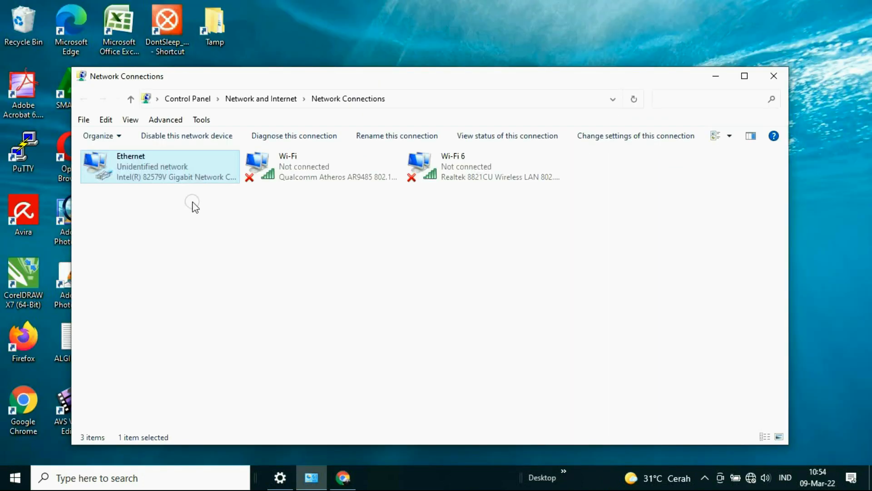
Save the Ethernet adapter's IPv4 configuration with static IP 192.168.0.100, subnet mask 255.255.255.0 and default gateway 192.168.0.254
double_click(181, 155)
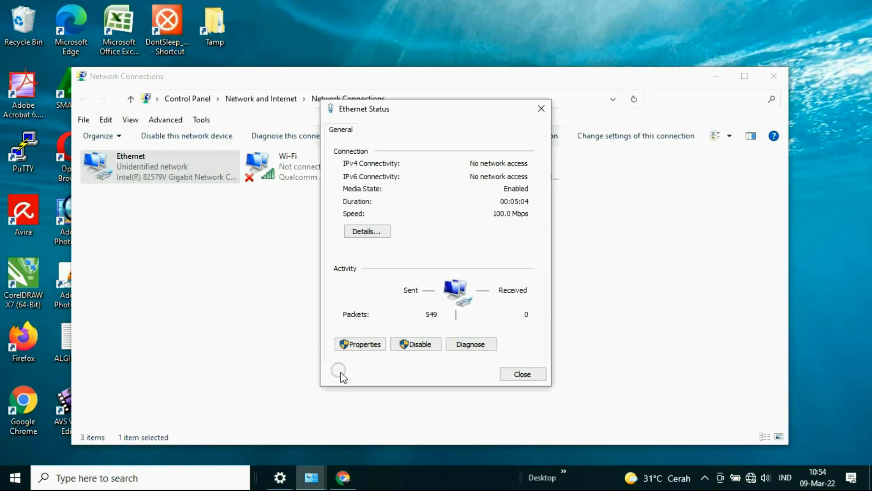
left_click(367, 346)
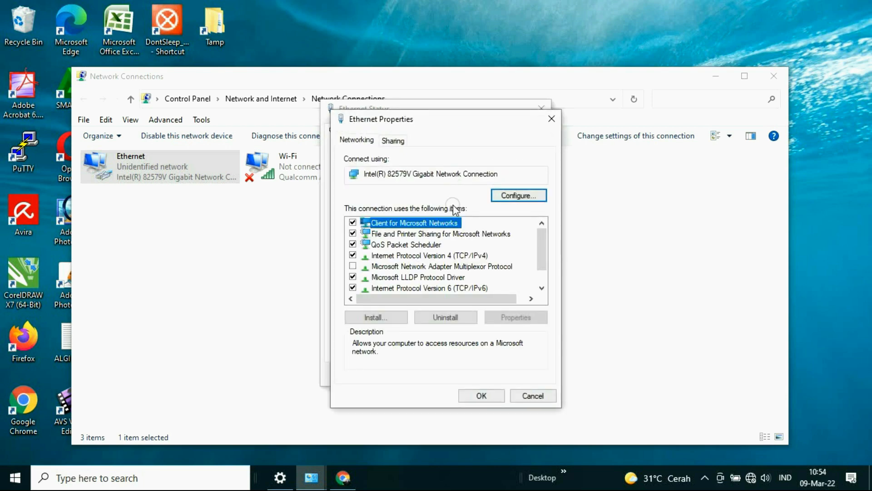
double_click(452, 255)
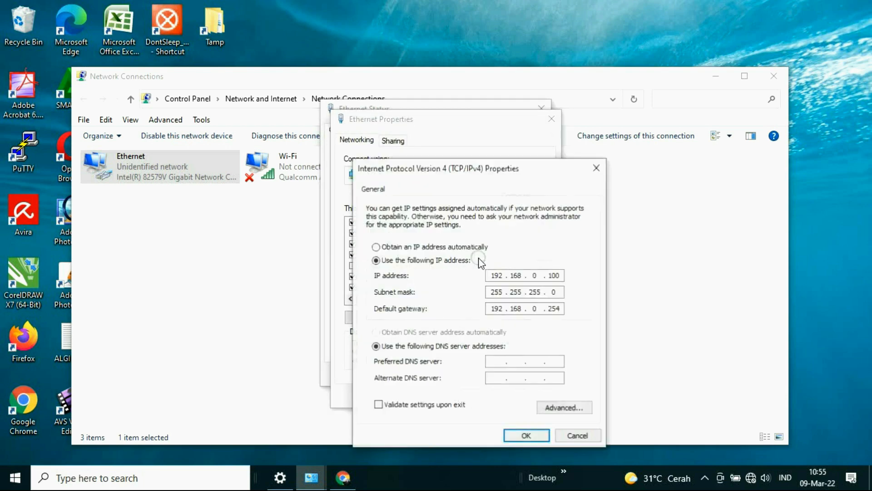
left_click(527, 436)
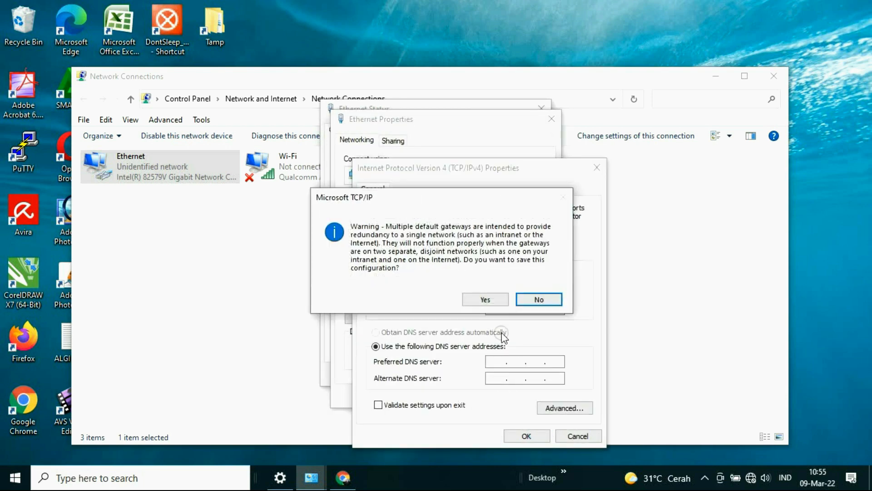
left_click(485, 300)
left_click(480, 391)
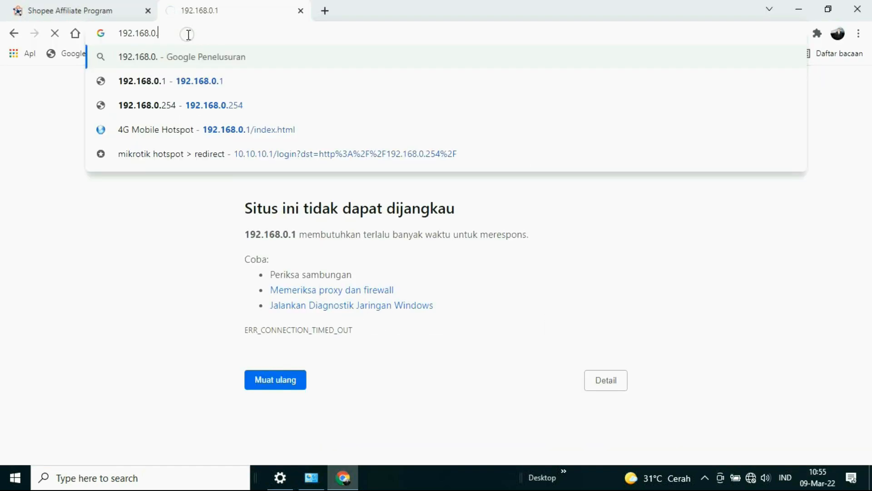
Load 192.168.0.254 in Chrome, fill the device login with the saved user name and password, and agree to the terms of use
type("254")
key("Return")
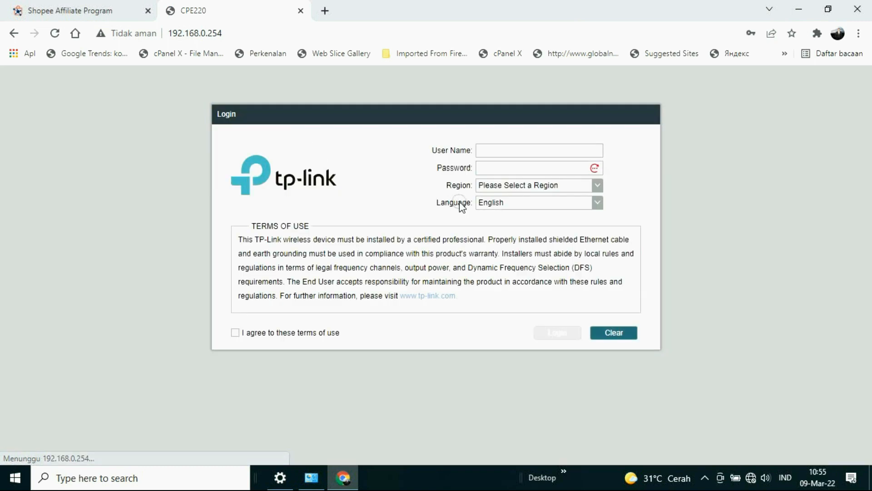
left_click(498, 150)
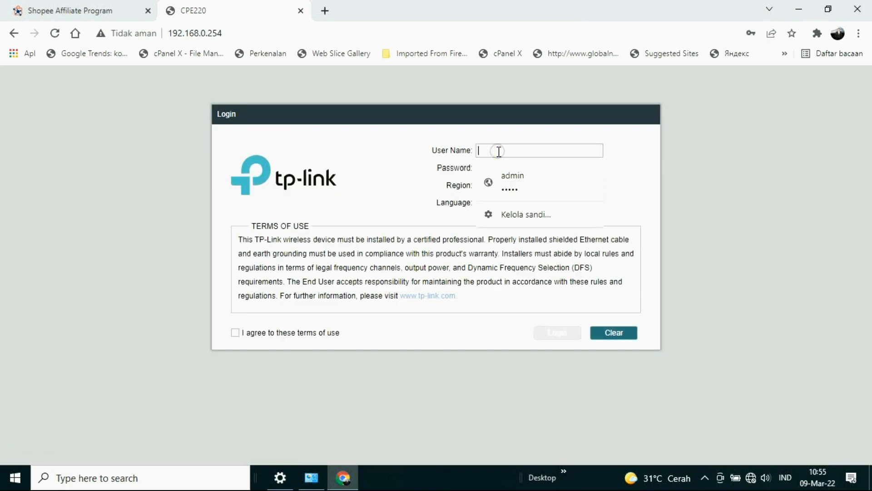
left_click(519, 182)
left_click(235, 332)
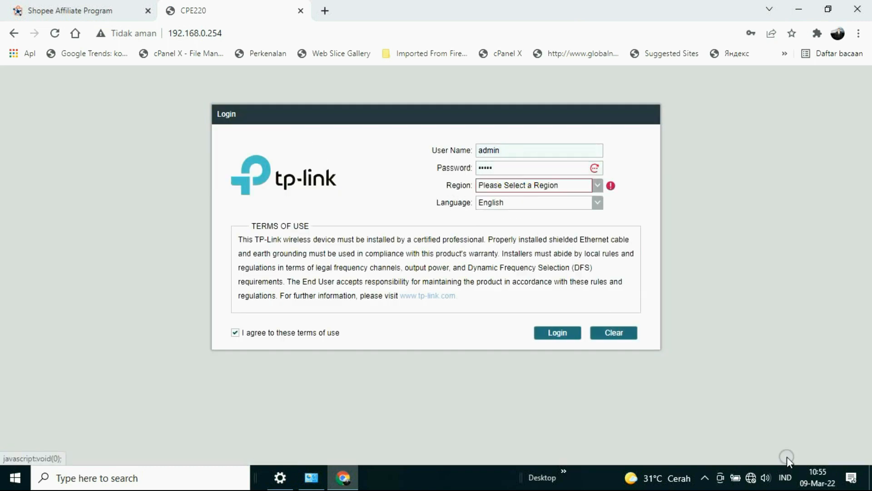
Set the region on the device login form to Indonesia
left_click(751, 477)
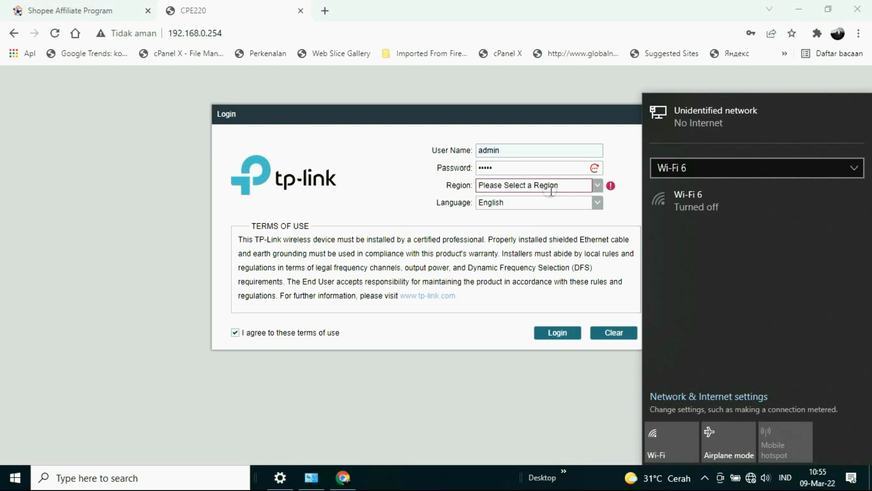
left_click(597, 193)
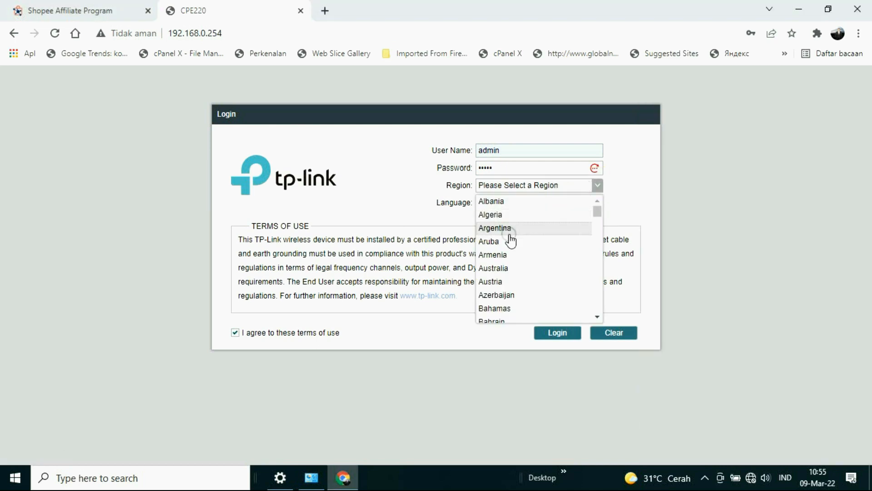
scroll(511, 240, "down", 5)
scroll(511, 241, "down", 3)
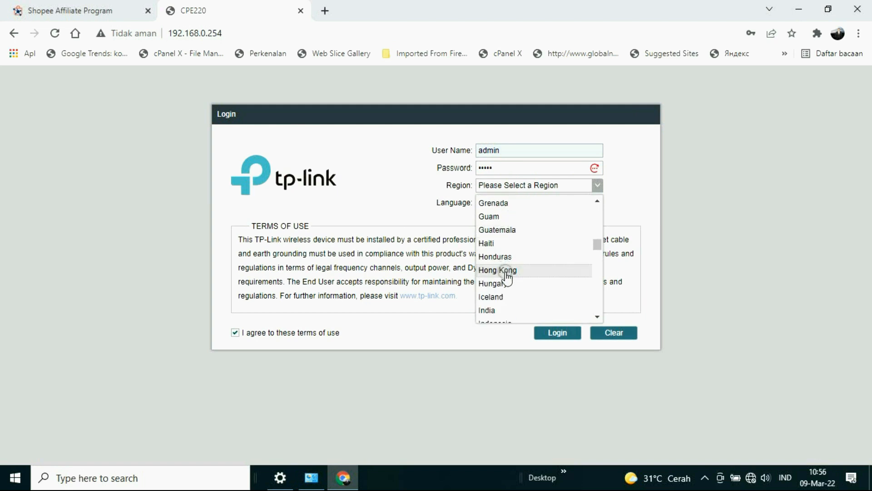
scroll(507, 278, "down", 3)
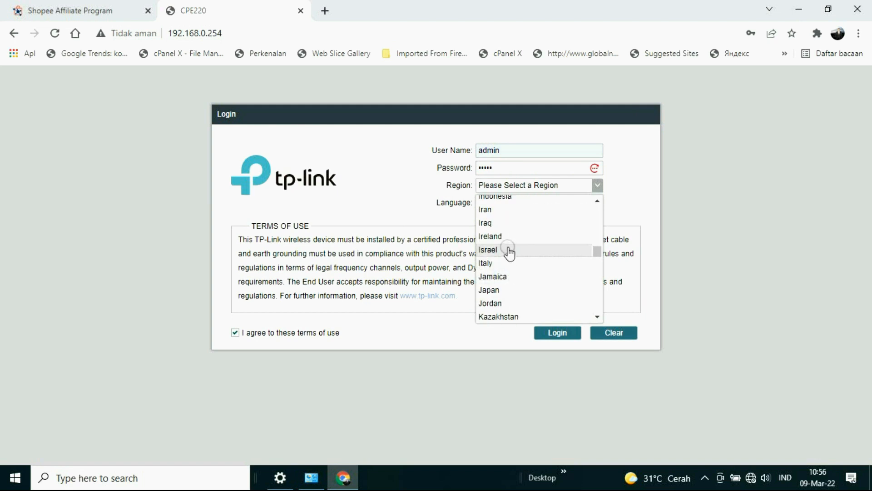
left_click(508, 200)
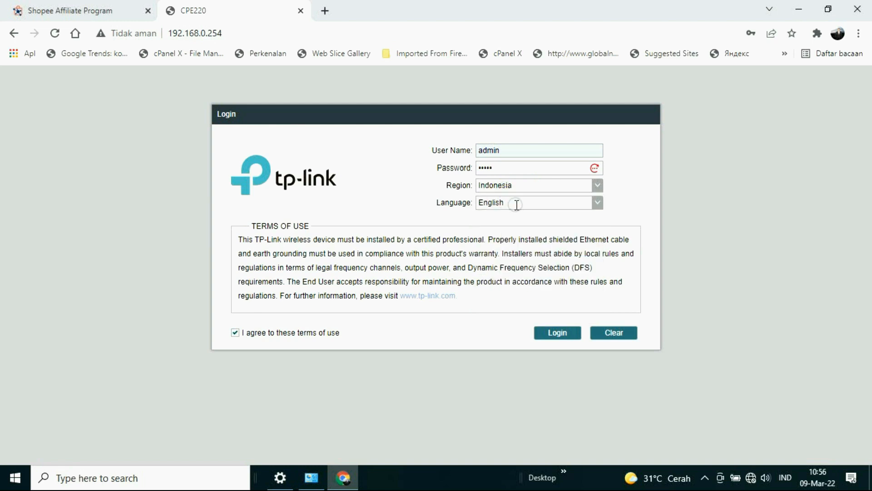
Re-enter the account password and log in to the device
left_click(512, 167)
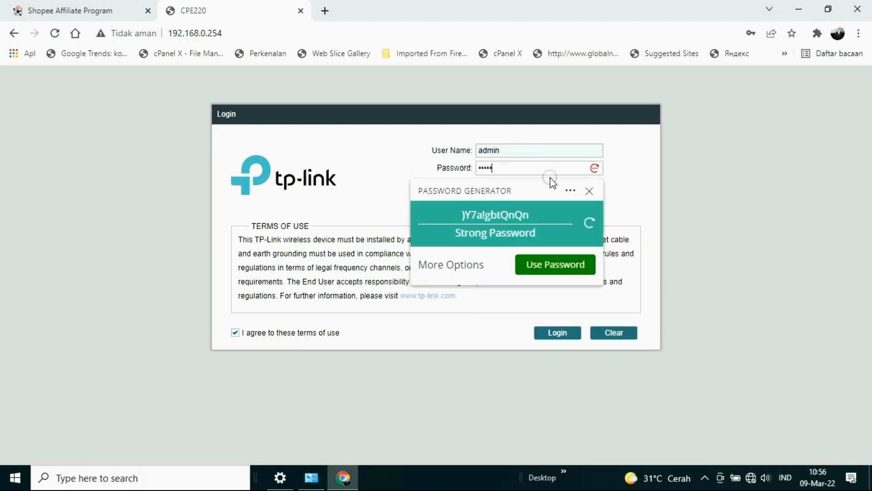
key("BackSpace")
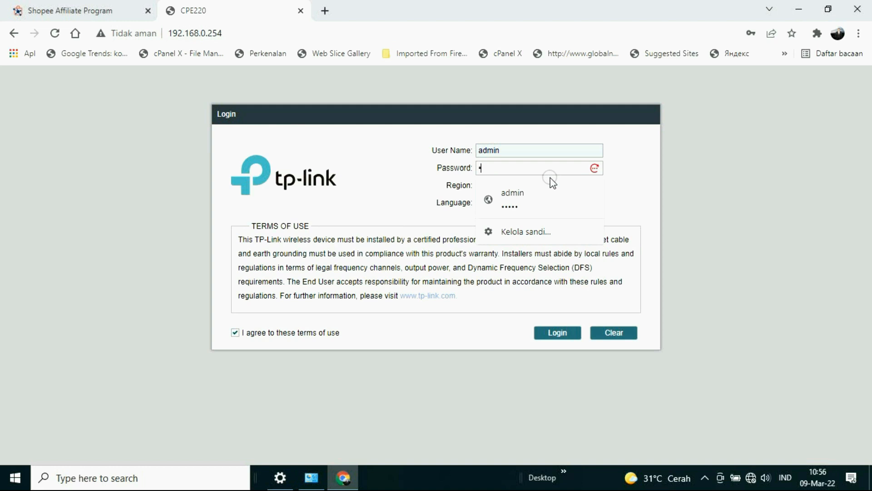
left_click(557, 334)
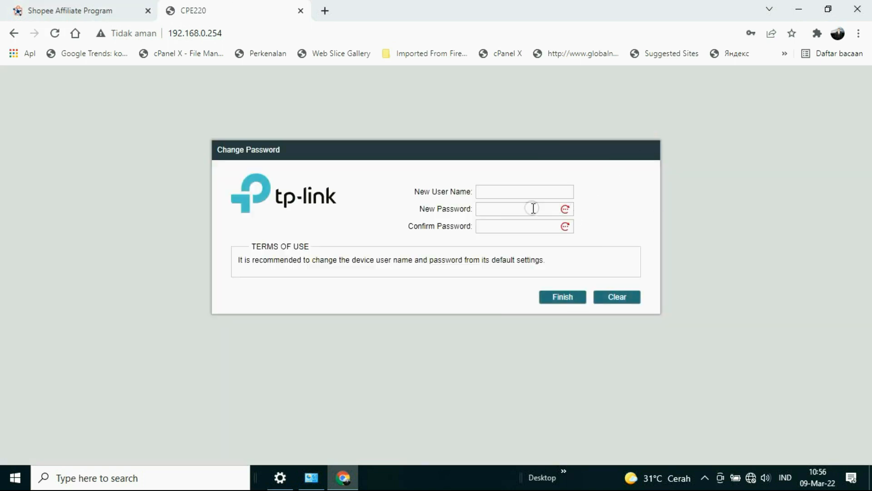
Enter a new user name and a new password, confirm the password, and finish the credential change
left_click(499, 188)
left_click(498, 209)
left_click(485, 226)
type("admin")
left_click(560, 302)
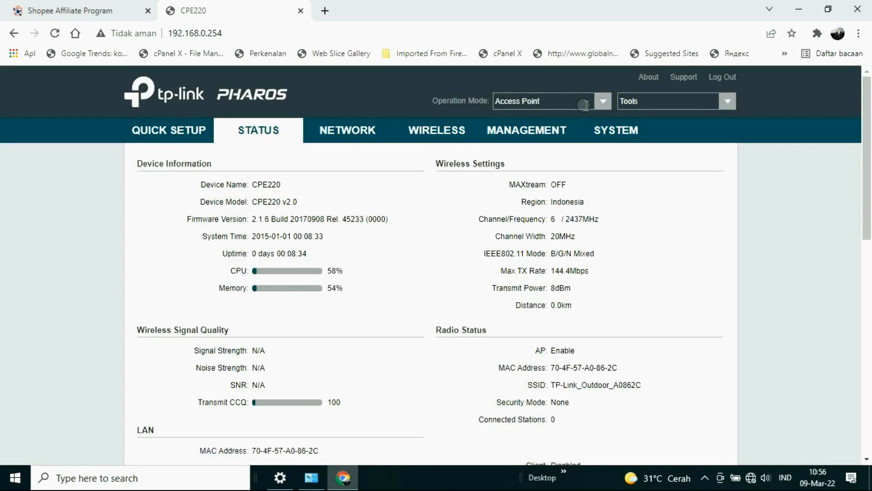
Change the device's operation mode to Repeater, confirm the mode change and save it
left_click(829, 164)
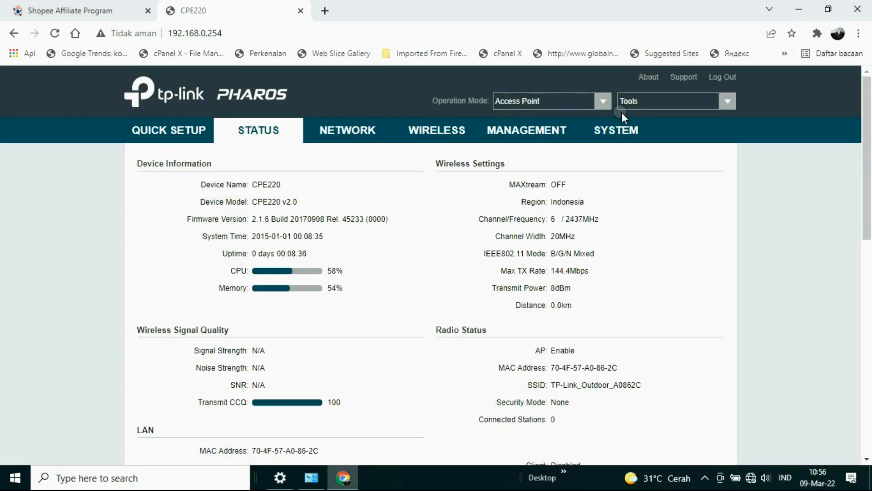
left_click(605, 104)
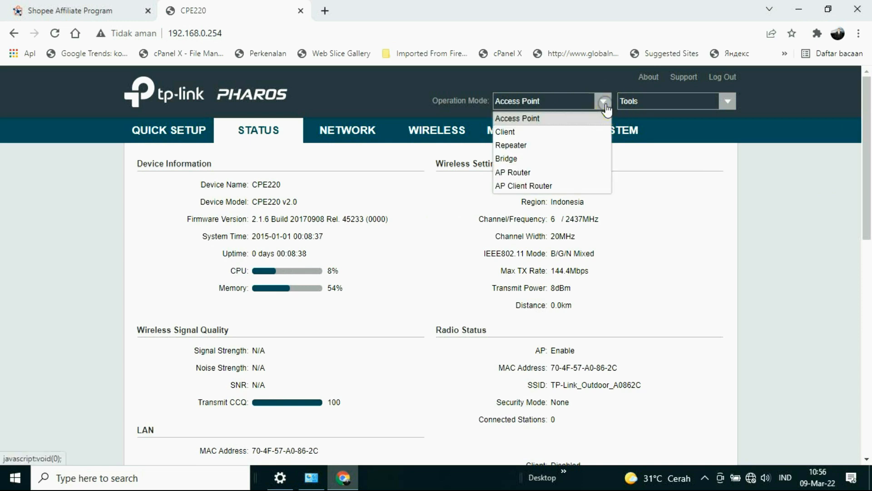
left_click(535, 144)
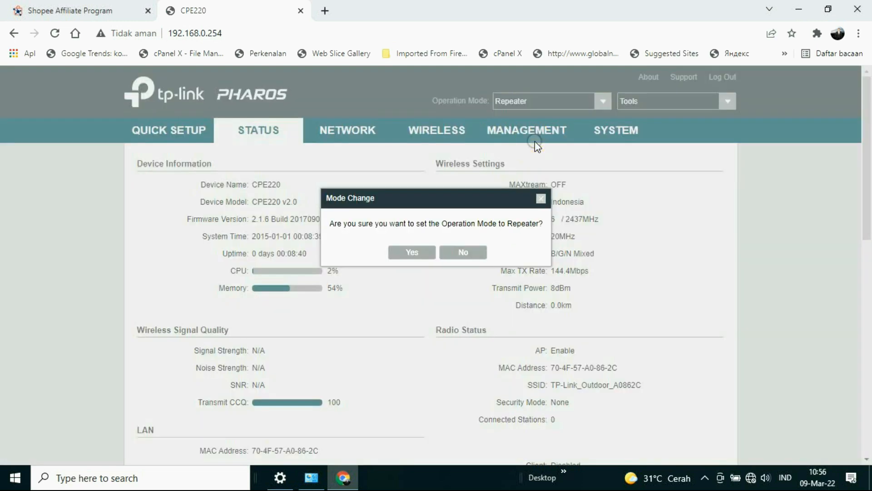
left_click(422, 257)
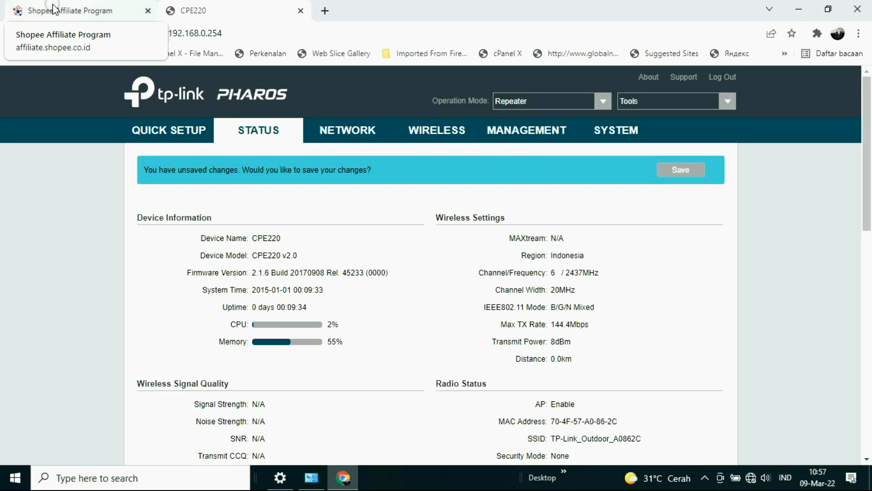
left_click(679, 174)
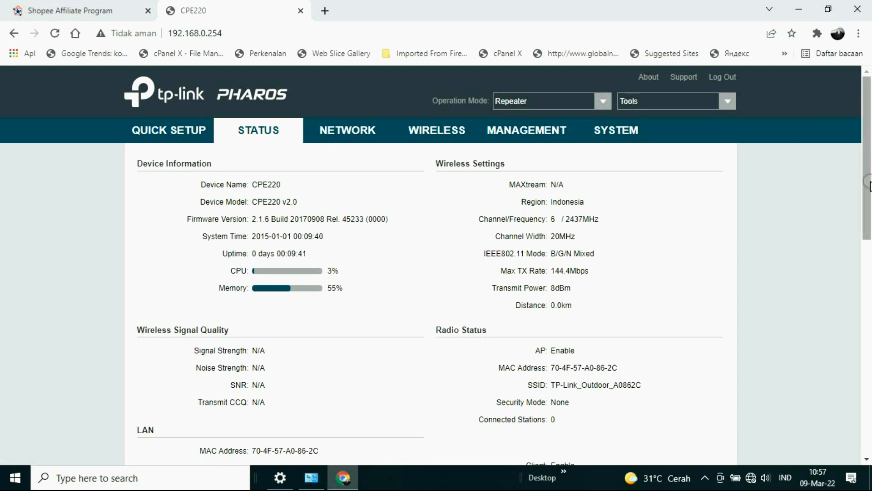
Survey the nearby networks from the wireless client settings and select DINAS P2KBP3A HALTENG as the access point
mouse_move(868, 119)
left_mouse_down()
mouse_move(869, 220)
mouse_move(863, 113)
left_mouse_up()
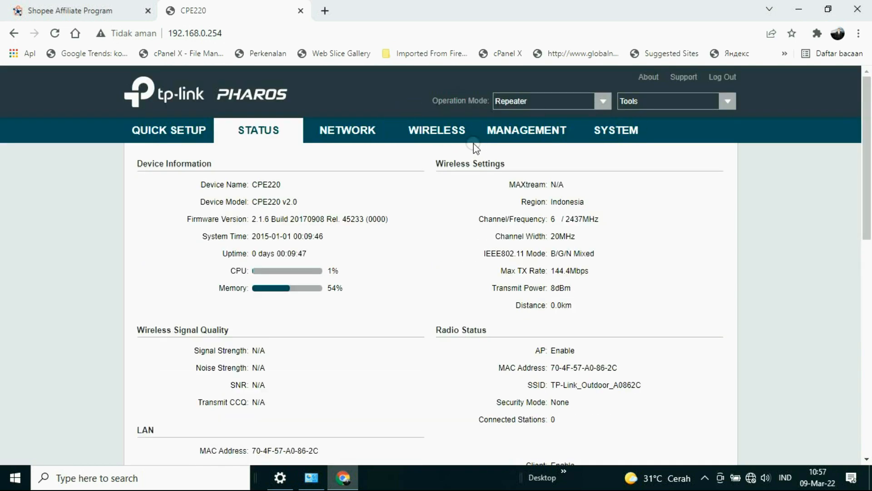
left_click(456, 132)
scroll(450, 250, "down", 5)
left_click(459, 226)
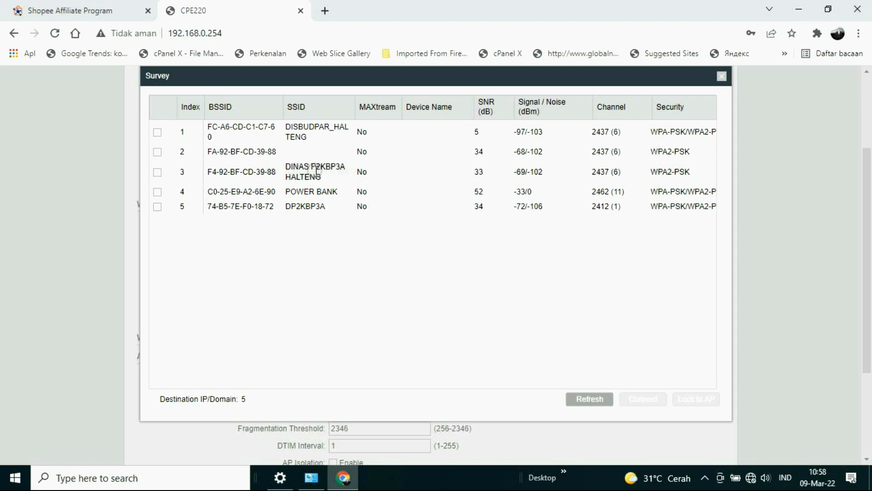
left_click(162, 175)
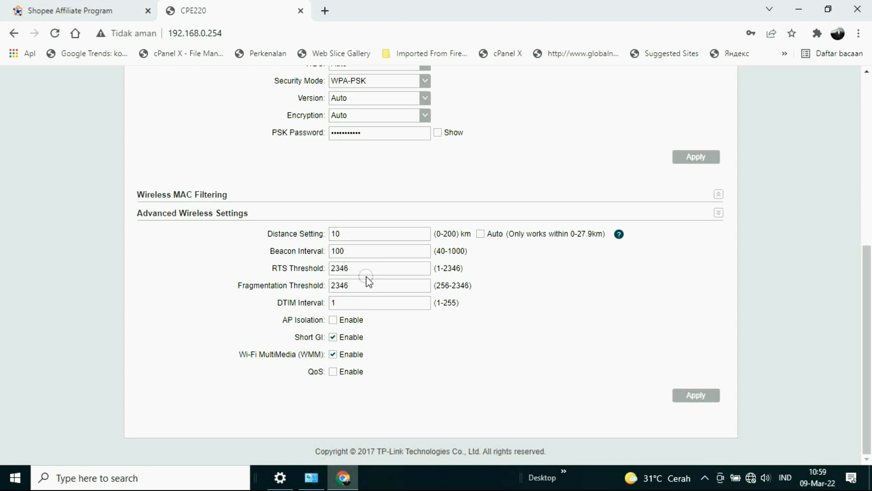
In the advanced wireless settings, set the RTS threshold to 10, the fragmentation threshold to 300 and the beacon interval to 50
left_click_drag(352, 269, 301, 267)
type("10")
left_click_drag(348, 286, 300, 287)
left_click_drag(349, 286, 300, 295)
type("300")
left_click_drag(355, 251, 319, 256)
left_click(344, 235)
Apply the wireless client settings and the basic wireless settings, dismissing the browser's offer to update the stored password
scroll(627, 354, "up", 2)
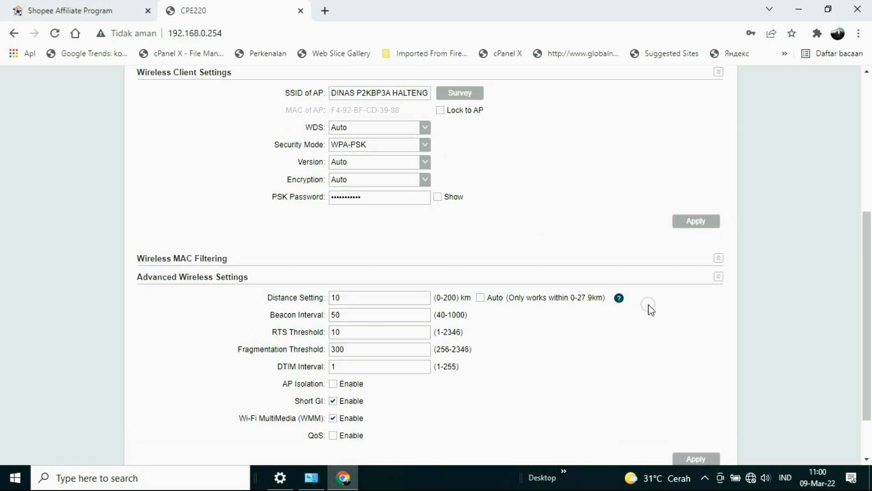
left_click(696, 222)
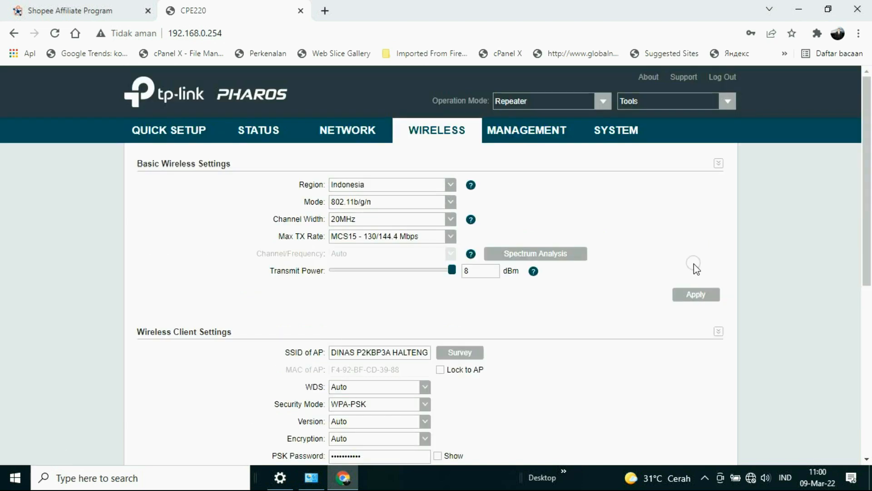
left_click(695, 294)
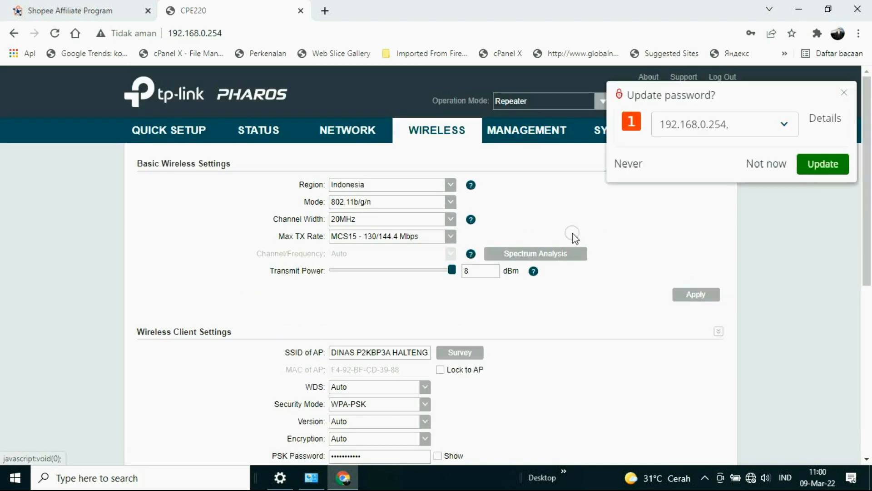
left_click(844, 93)
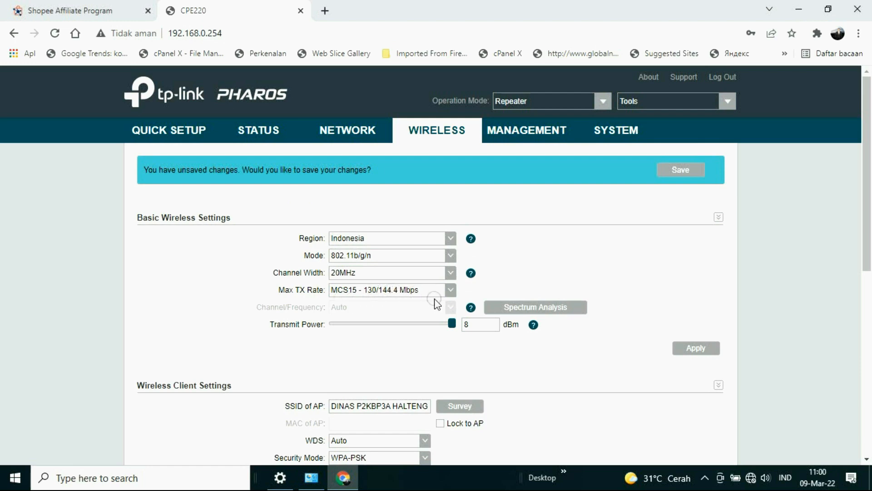
Review the available Max TX Rate options and the client and advanced wireless settings
left_click(451, 291)
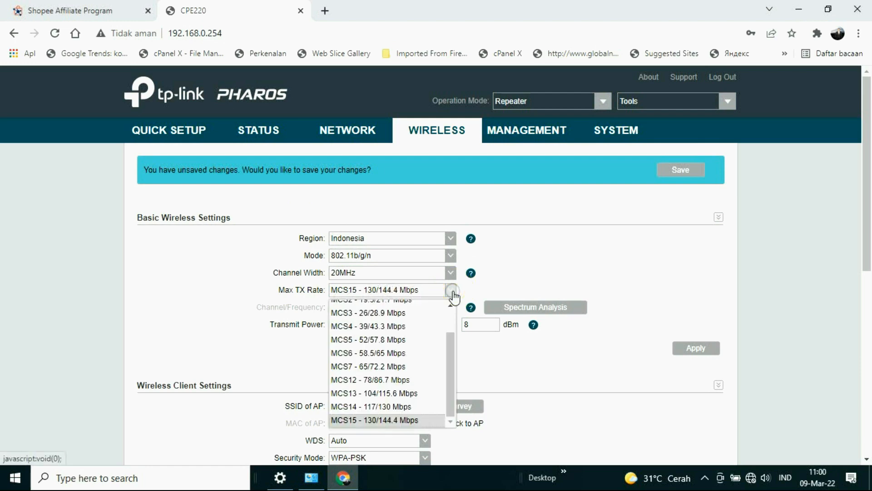
left_click(452, 291)
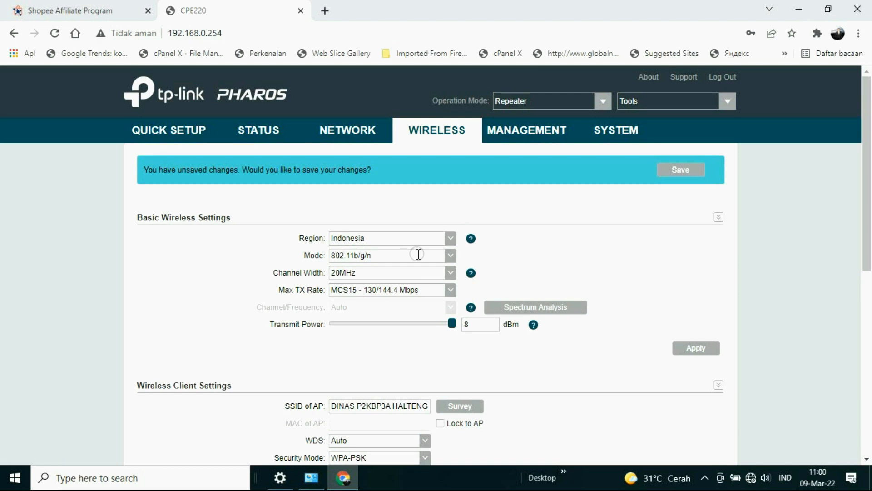
scroll(418, 255, "down", 7)
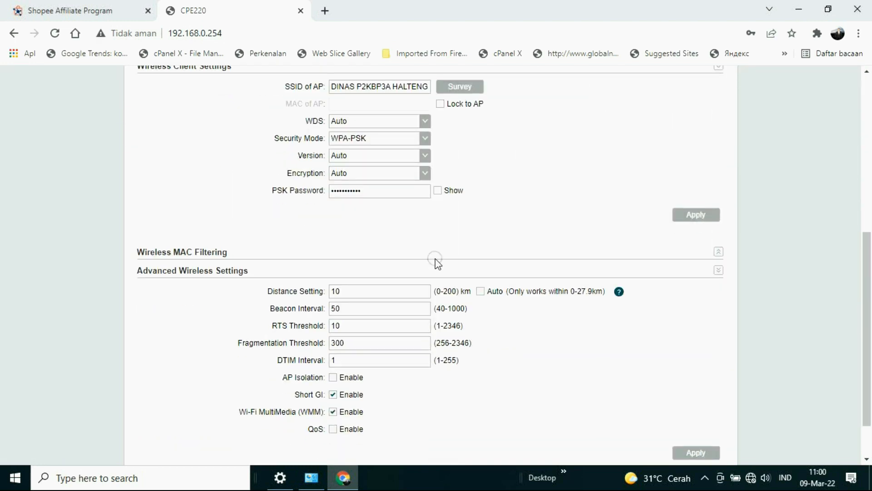
Apply the advanced, client and basic wireless settings, dismiss the browser's password update offer, and save the configuration
scroll(446, 259, "down", 2)
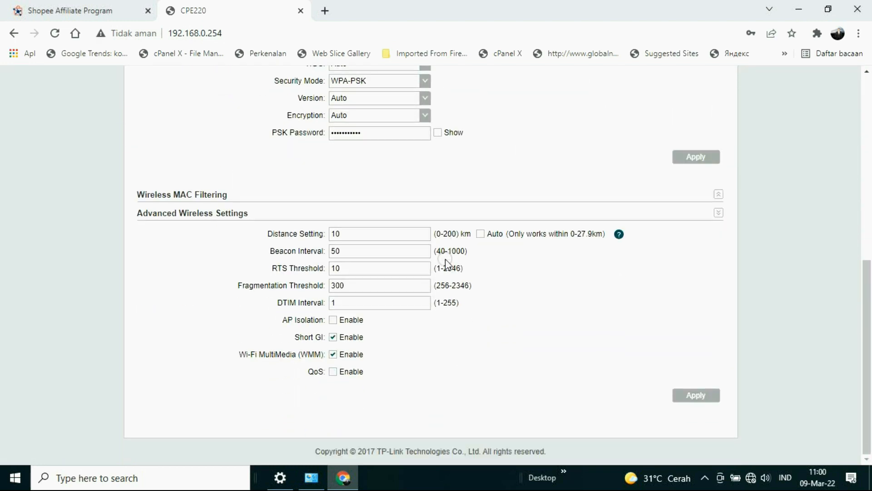
left_click(691, 395)
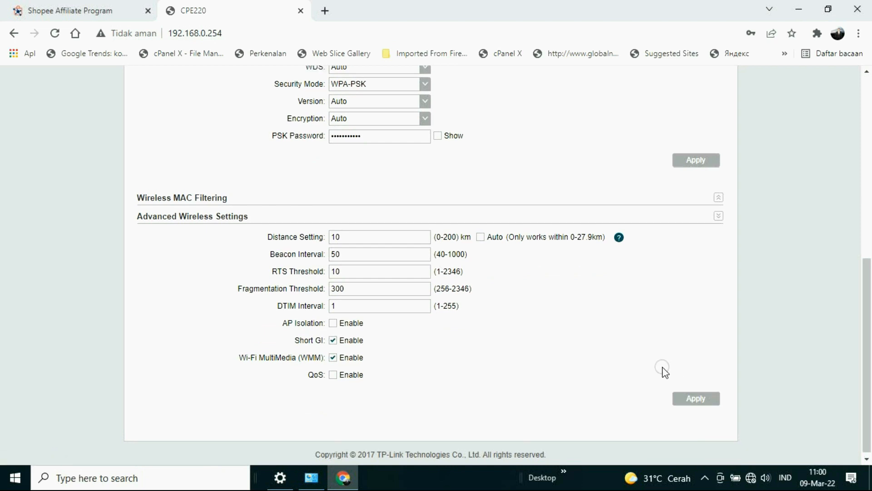
scroll(662, 367, "up", 5)
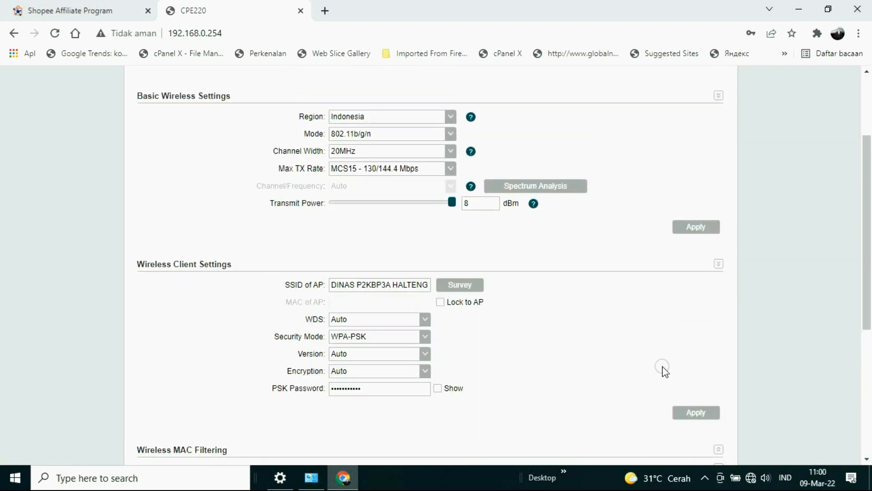
left_click(698, 414)
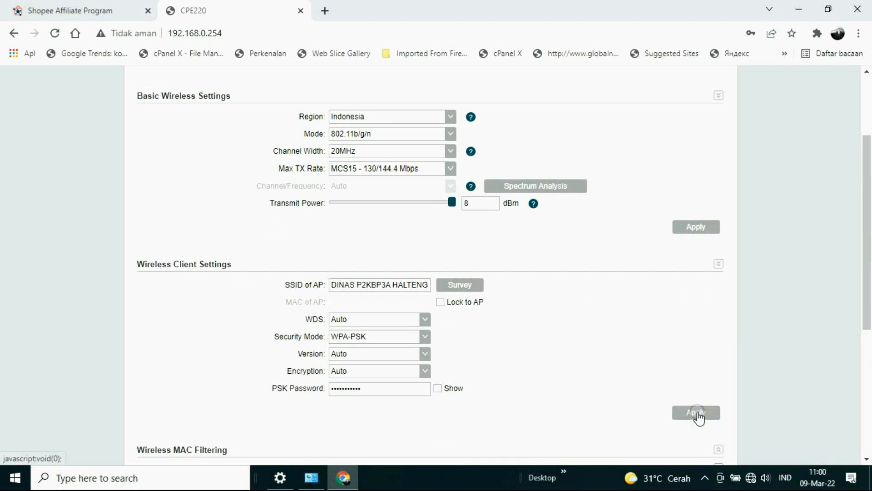
left_click(638, 379)
left_click(696, 228)
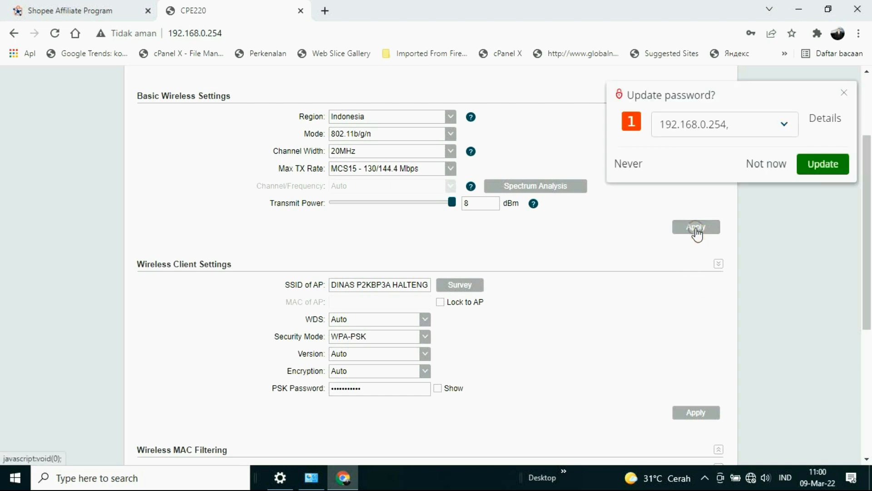
left_click(844, 93)
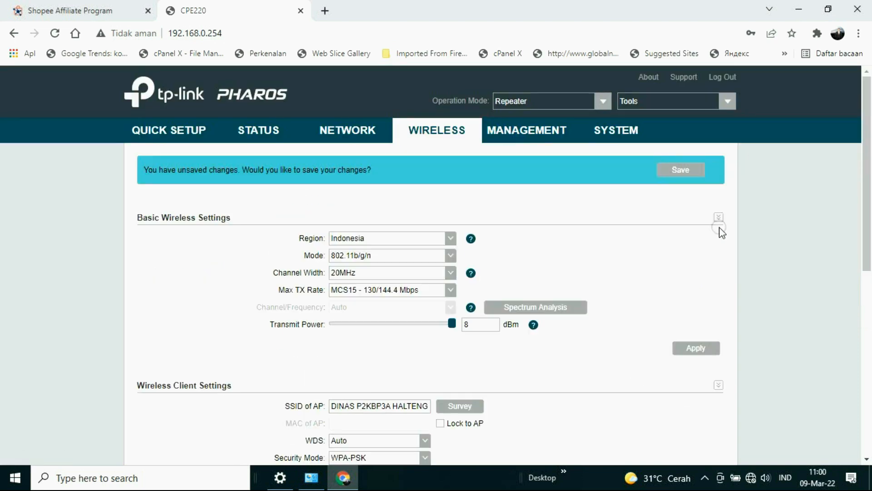
left_click(678, 179)
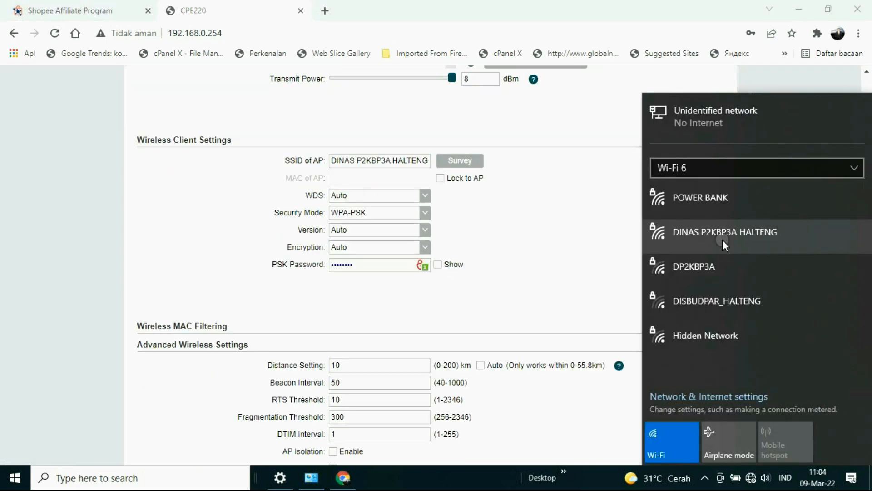
Connect the computer's Wi-Fi 6 adapter to the DINAS P2KBP3A HALTENG network and check the connection status
left_click(722, 236)
left_click(803, 287)
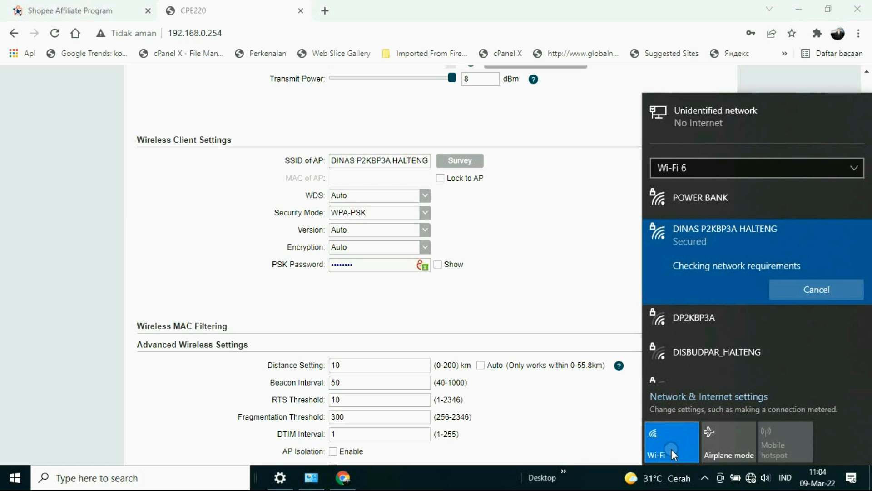
left_click(752, 480)
left_click(753, 480)
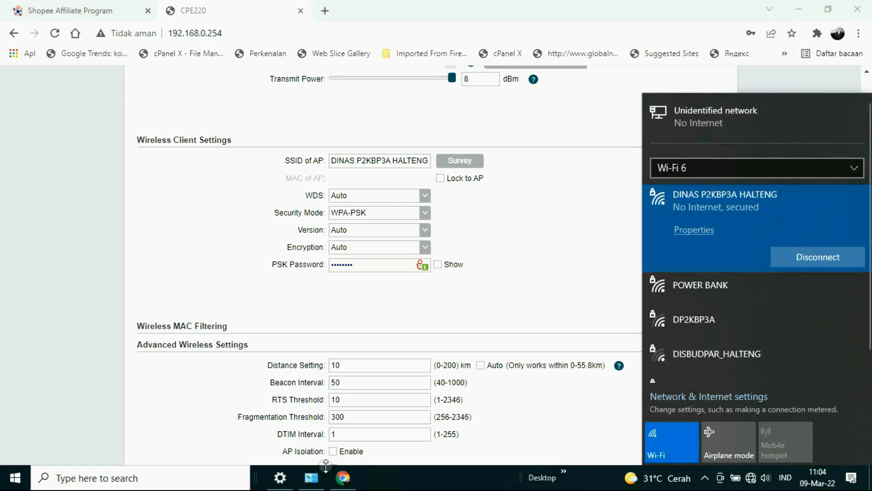
In the Windows network settings, set the Ethernet adapter's IPv4 properties to obtain the IP address and DNS server automatically
left_click(281, 478)
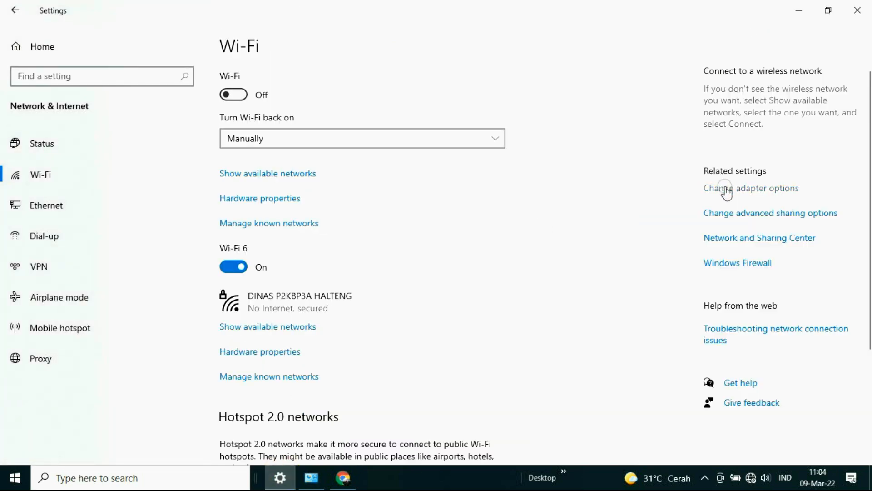
double_click(110, 162)
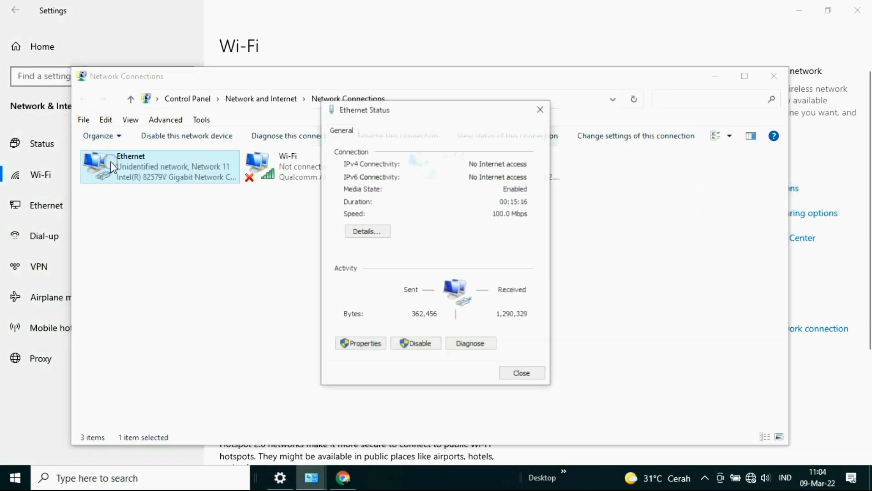
left_click(361, 344)
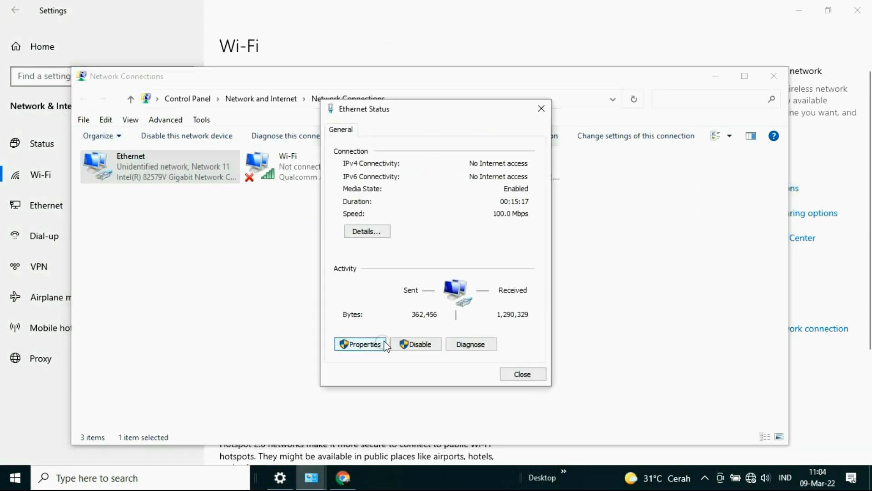
double_click(454, 255)
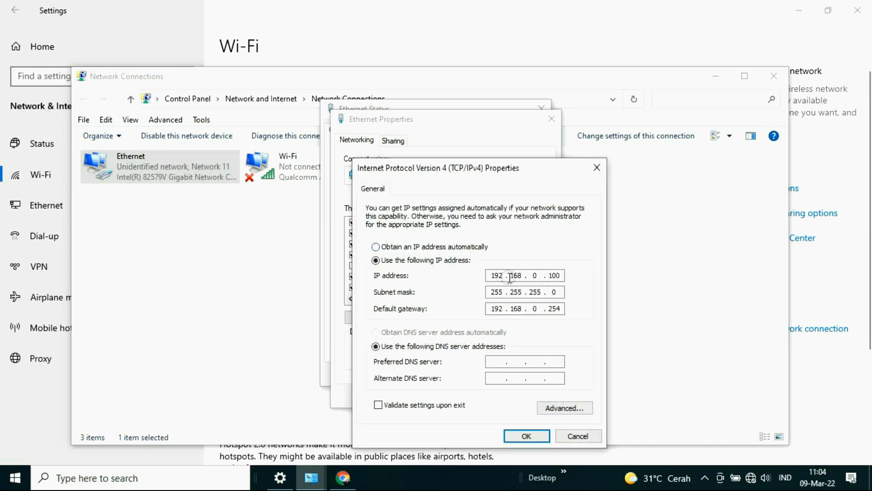
left_click(404, 247)
left_click(384, 332)
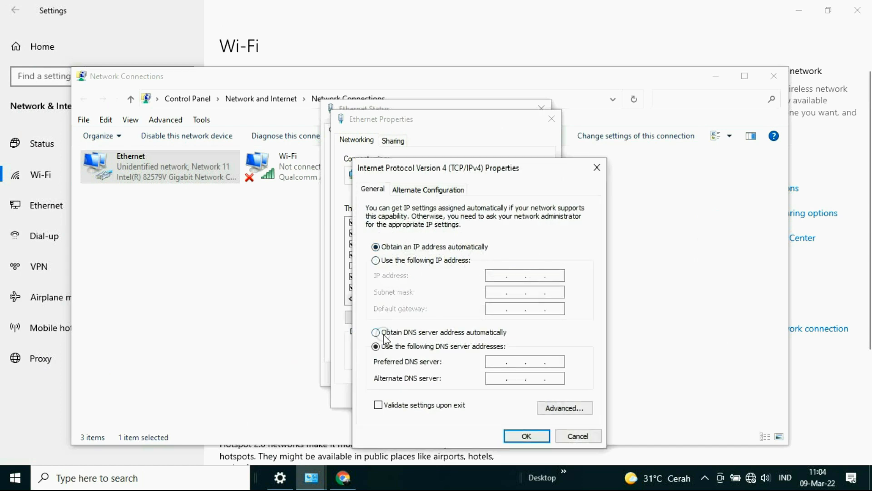
left_click(526, 436)
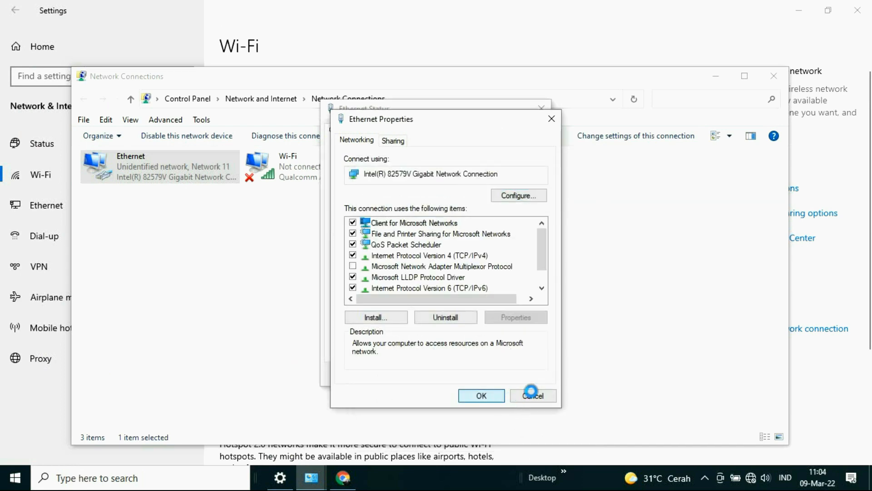
left_click(532, 393)
left_click(524, 375)
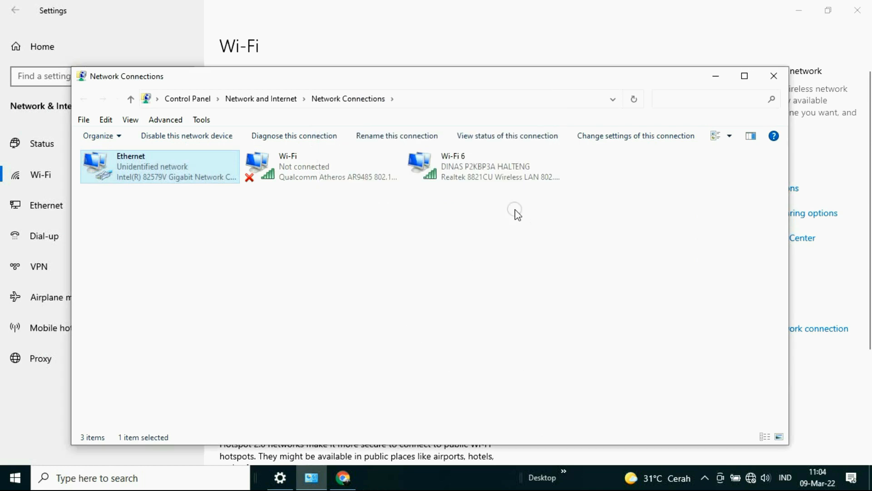
left_click(774, 75)
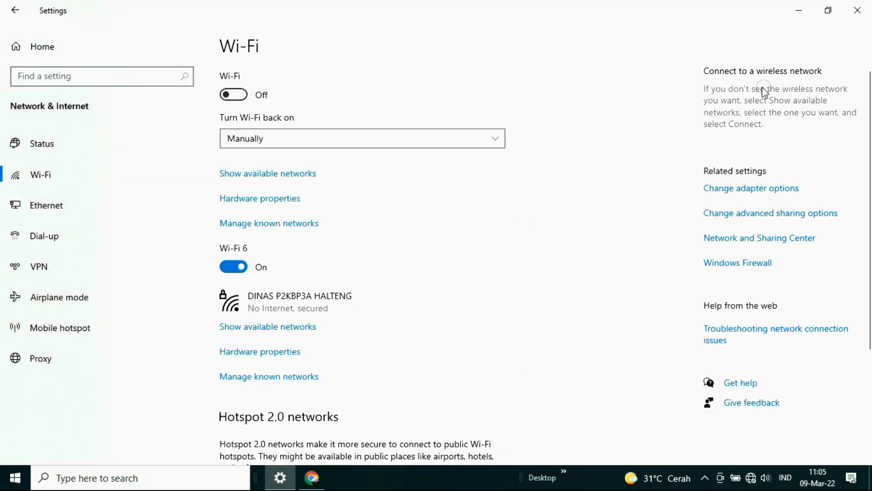
Switch to Chrome and test internet access by opening Google in a new tab and going to YouTube from there
left_click(312, 477)
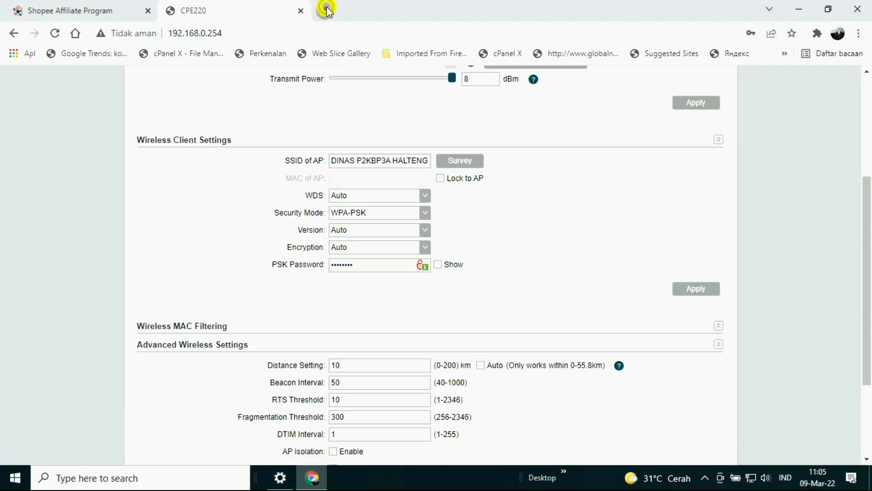
left_click(327, 10)
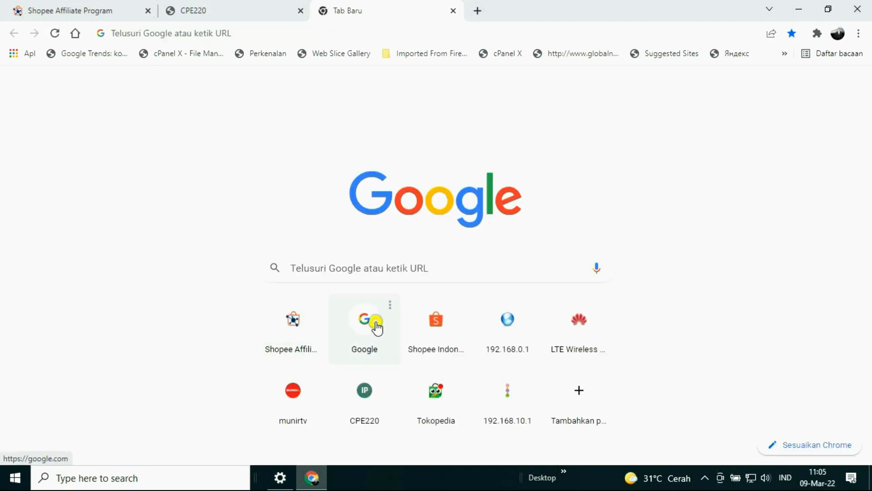
left_click(377, 326)
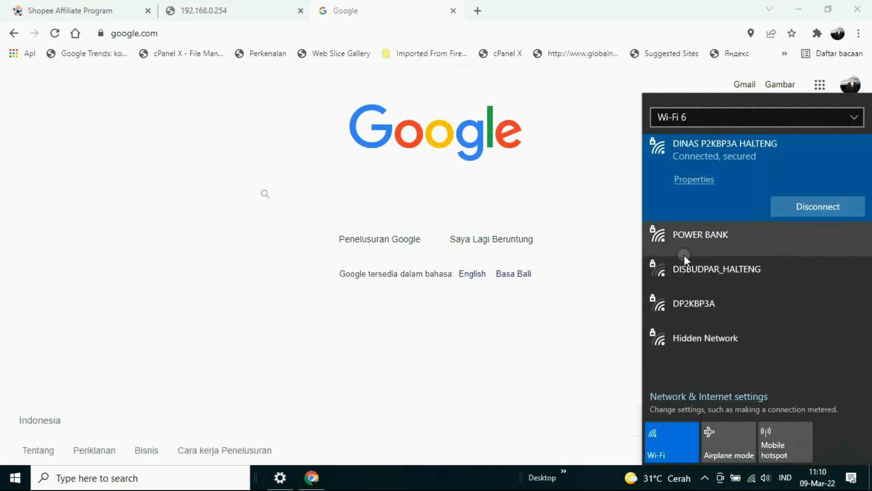
left_click(330, 93)
left_click(813, 86)
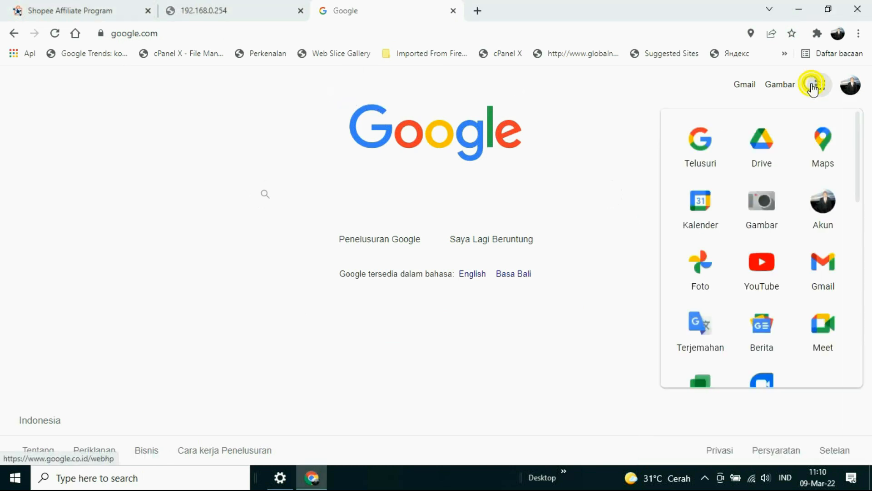
left_click(759, 264)
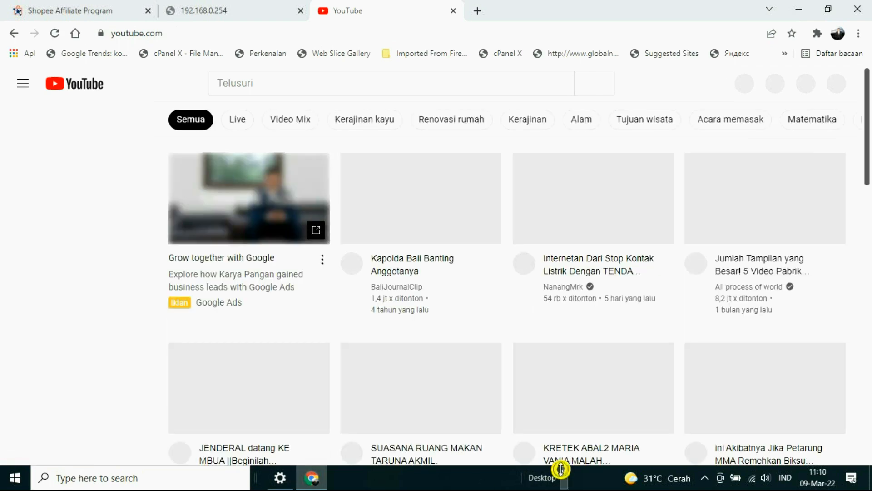
Switch to Firefox and run an internet speed test on Speedtest by Ookla
left_click(564, 471)
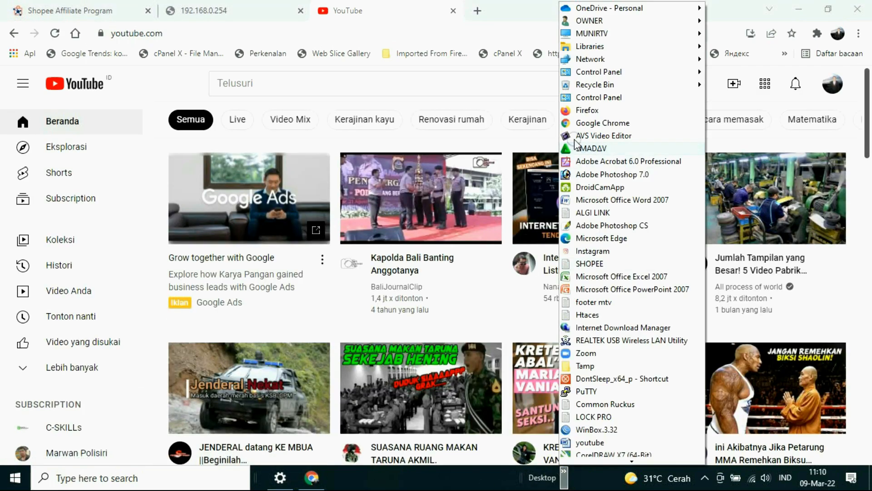
left_click(572, 110)
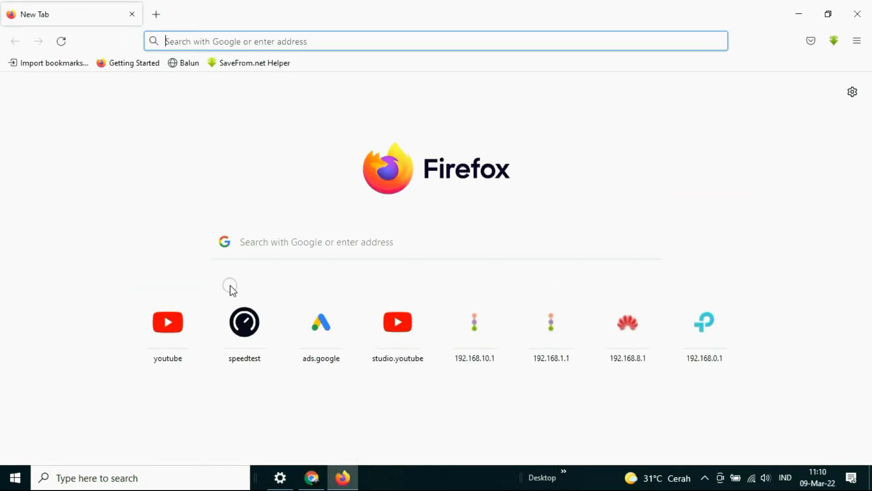
left_click(242, 322)
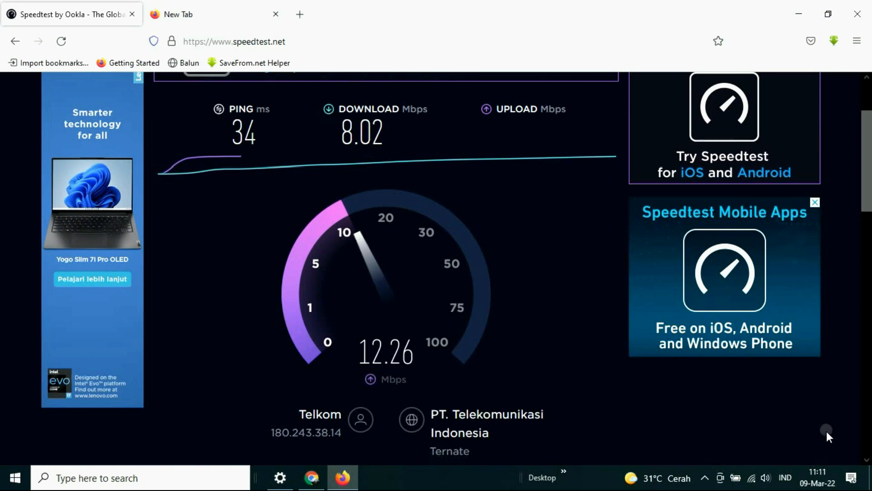
Check which Wi-Fi network the computer is connected to while the speed test runs
left_click(752, 476)
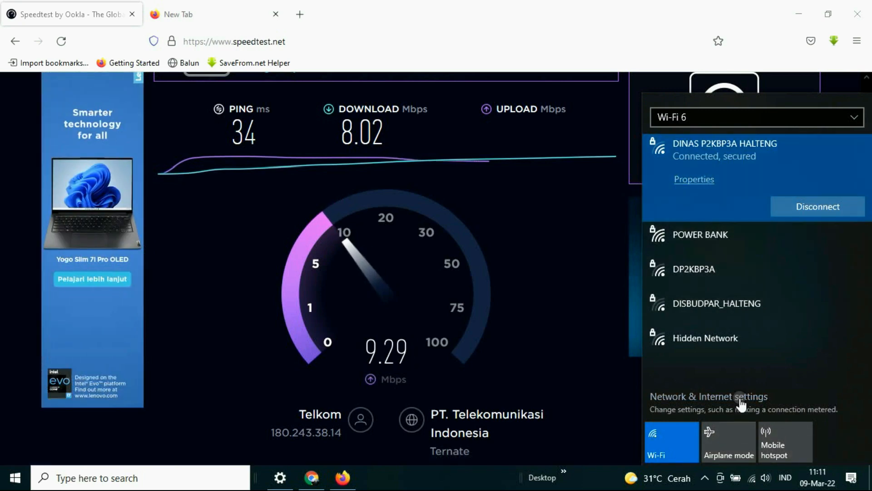
left_click(752, 479)
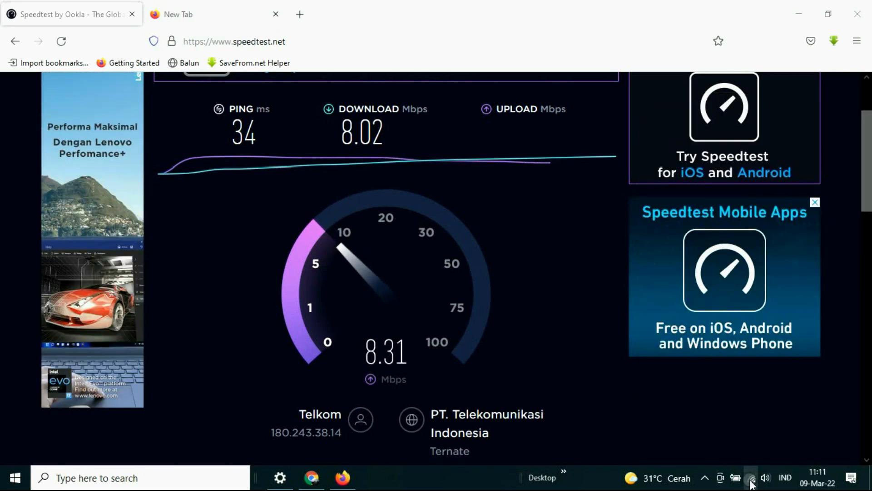
left_click(752, 481)
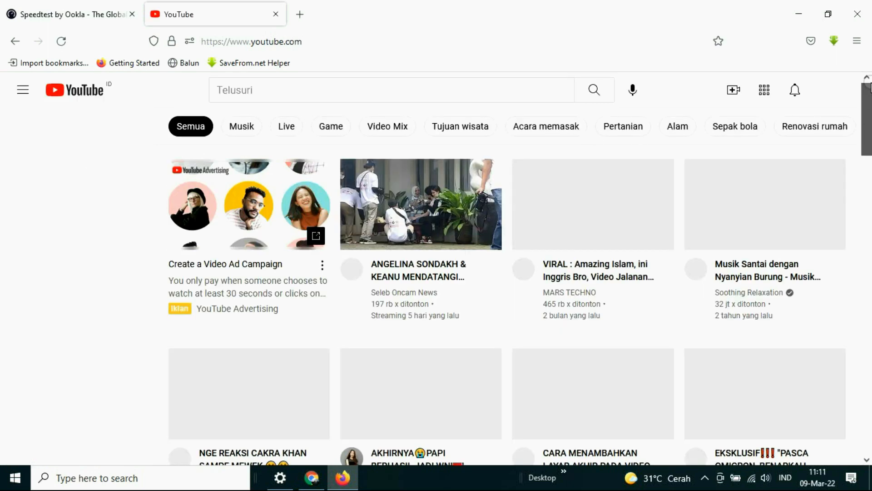
Check that the YouTube home page loads in Firefox and review the finished speed test result
mouse_move(870, 105)
left_mouse_down()
mouse_move(870, 121)
mouse_move(870, 97)
left_mouse_up()
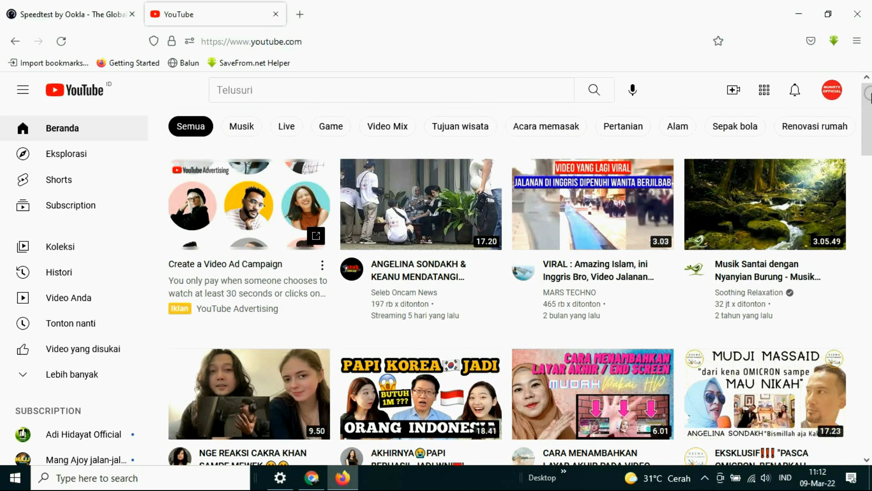
left_click_drag(870, 104, 869, 129)
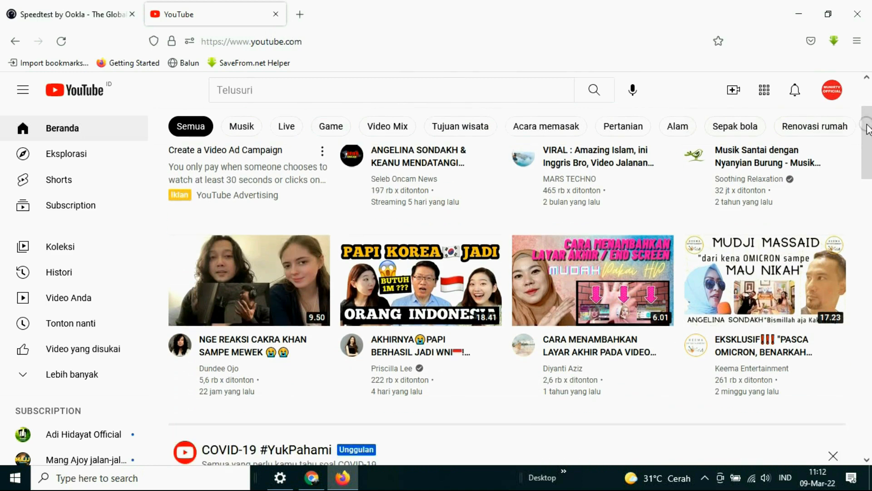
left_click_drag(868, 128, 868, 103)
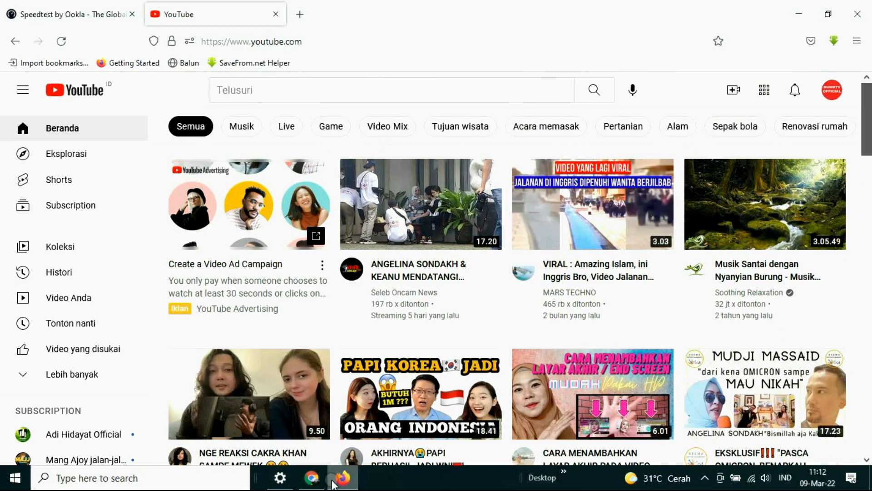
left_click(317, 476)
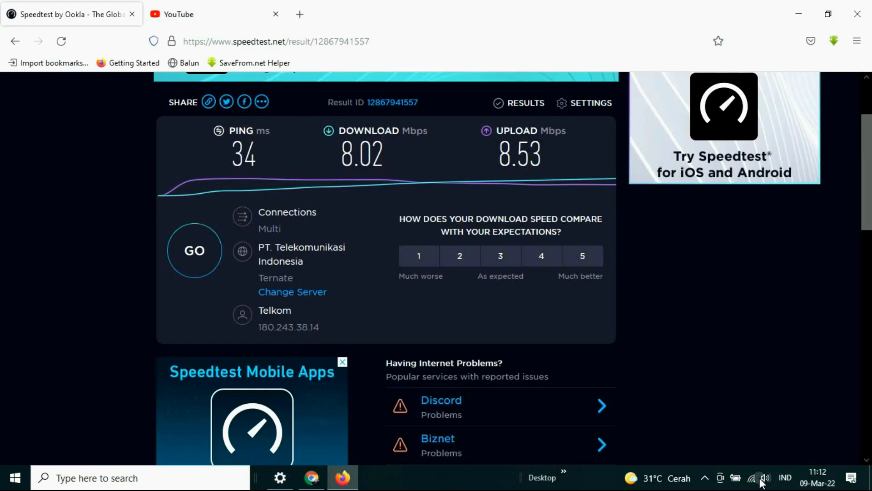
left_click(704, 476)
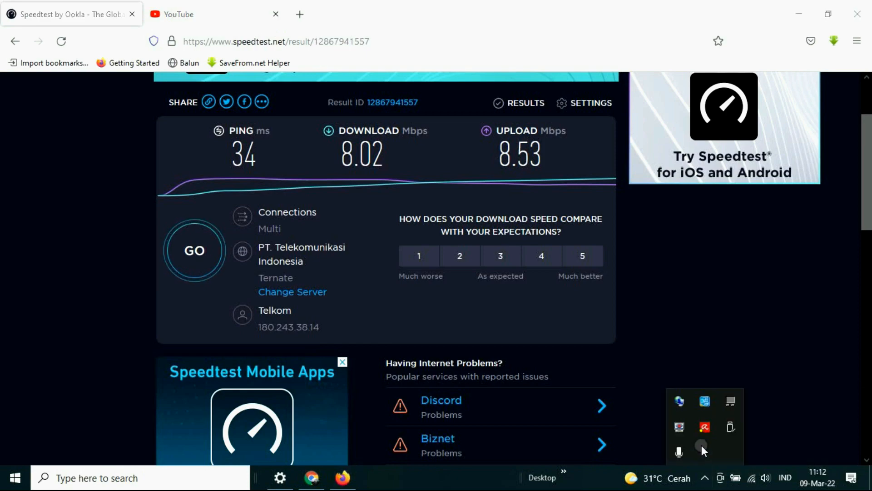